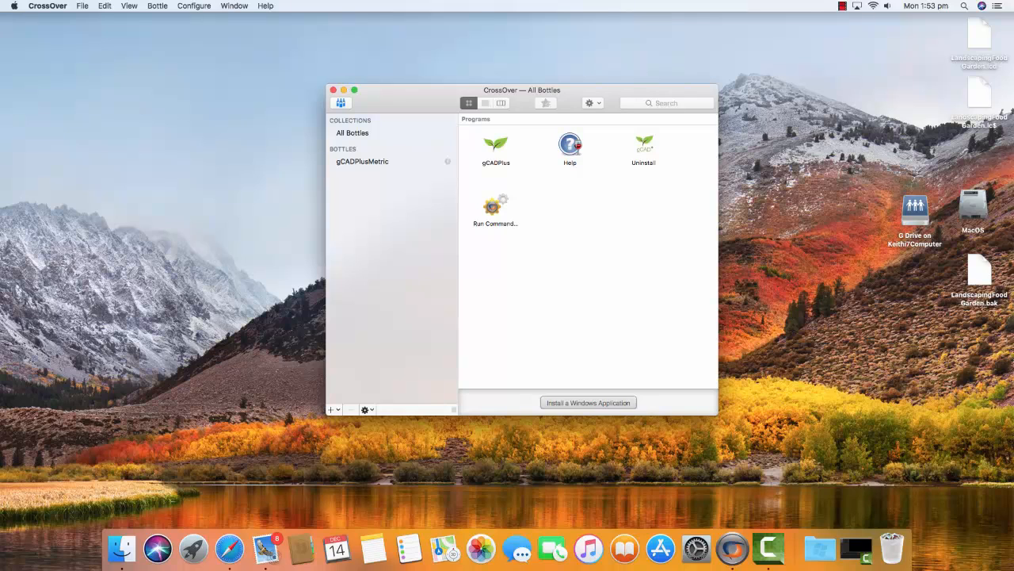
Uninstall gCADPlus from the gCADPlusMetric bottle and finish the uninstall wizard.
left_click(363, 162)
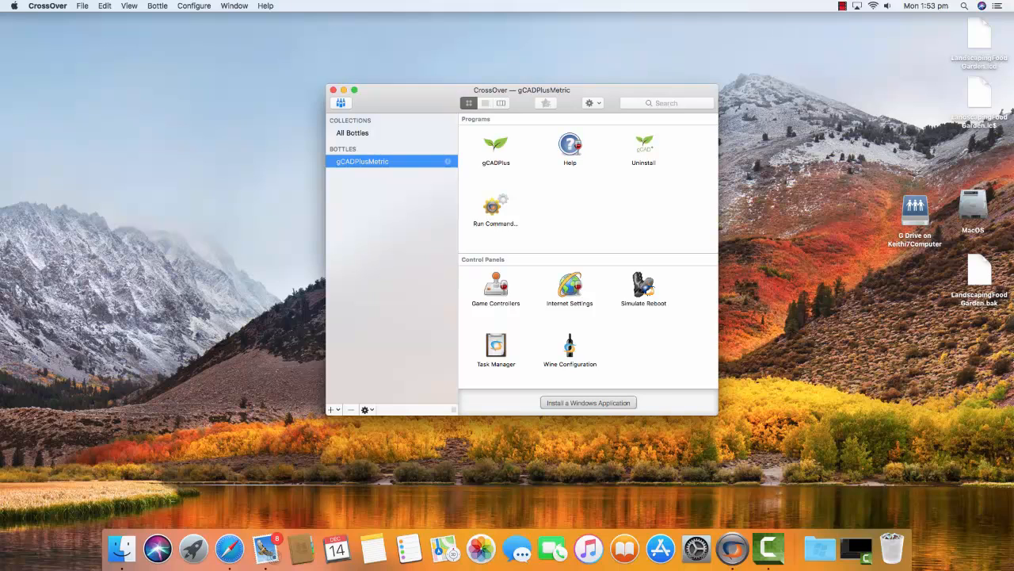
double_click(643, 145)
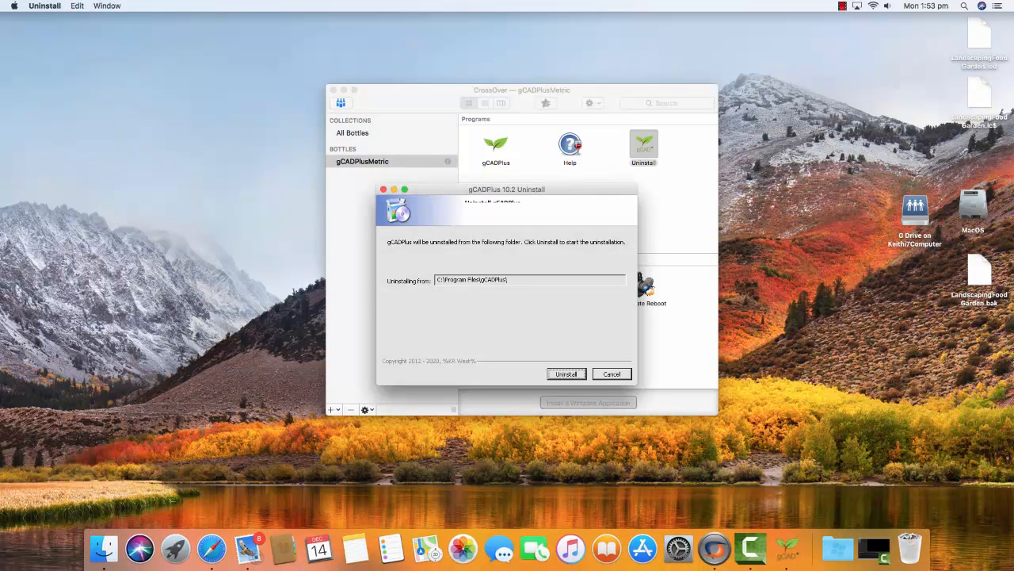
left_click(566, 374)
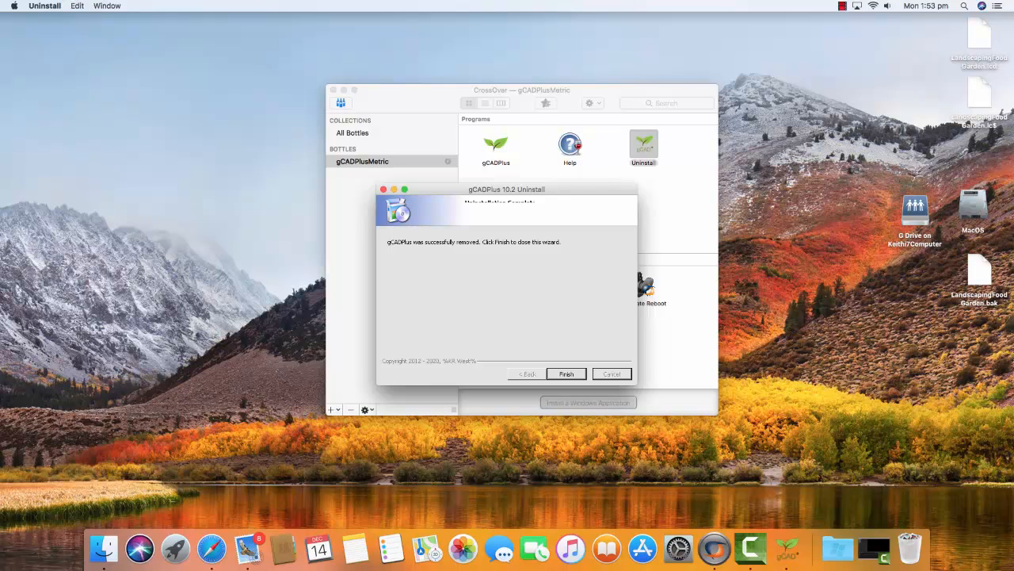
left_click(566, 374)
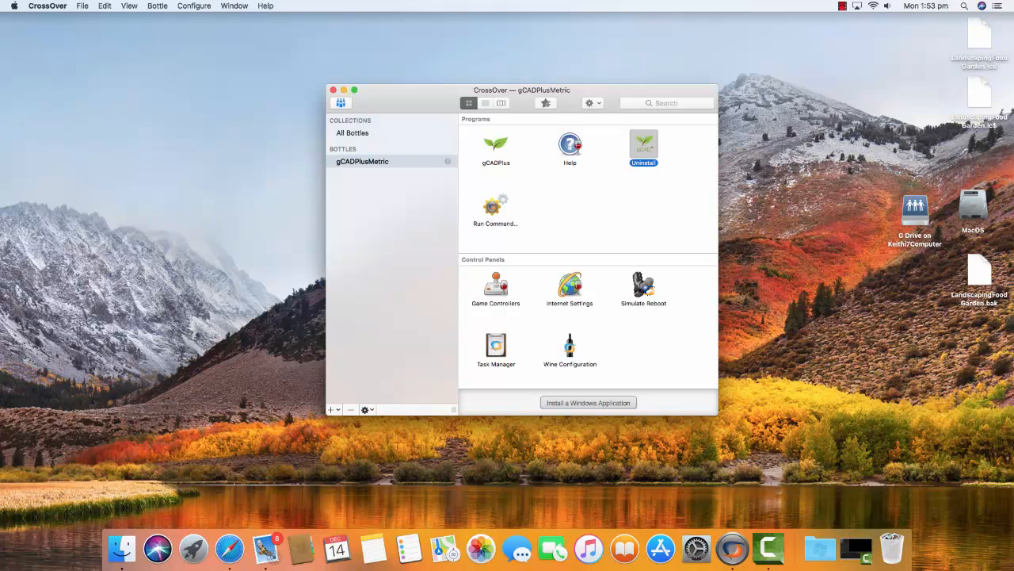
Delete the gCADPlusMetric bottle.
left_click(363, 162)
left_click(363, 161)
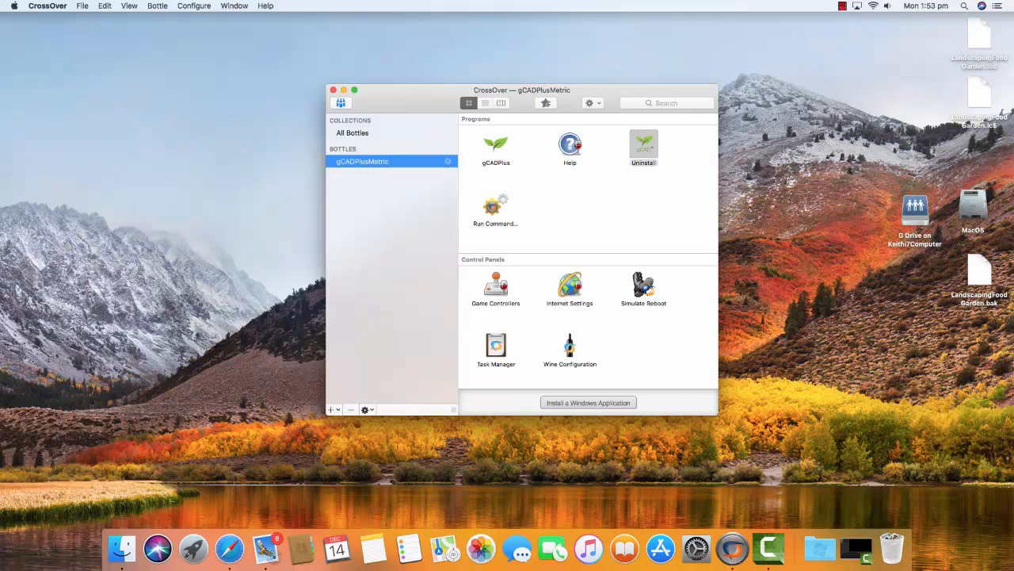
left_click(351, 410)
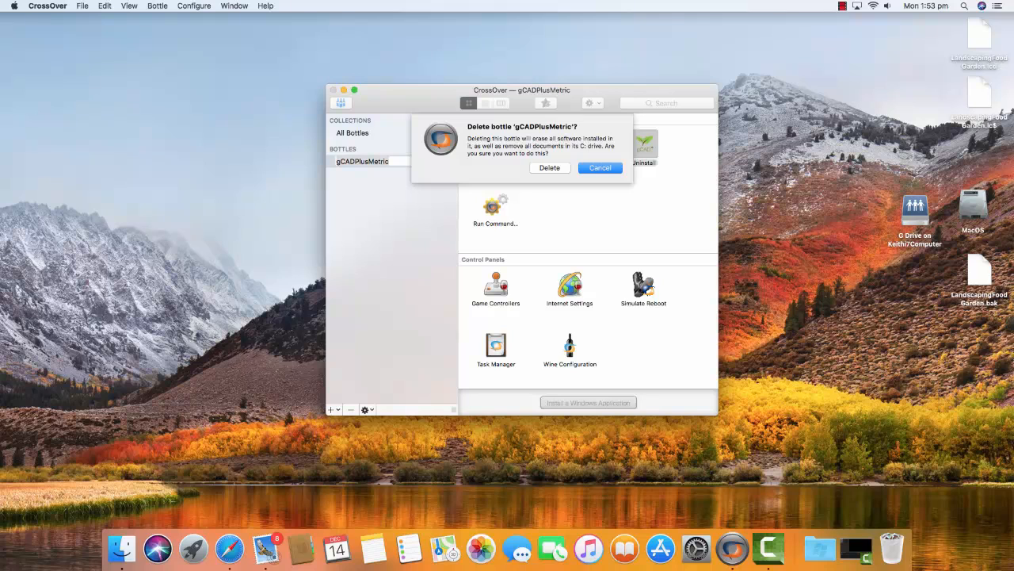
left_click(549, 167)
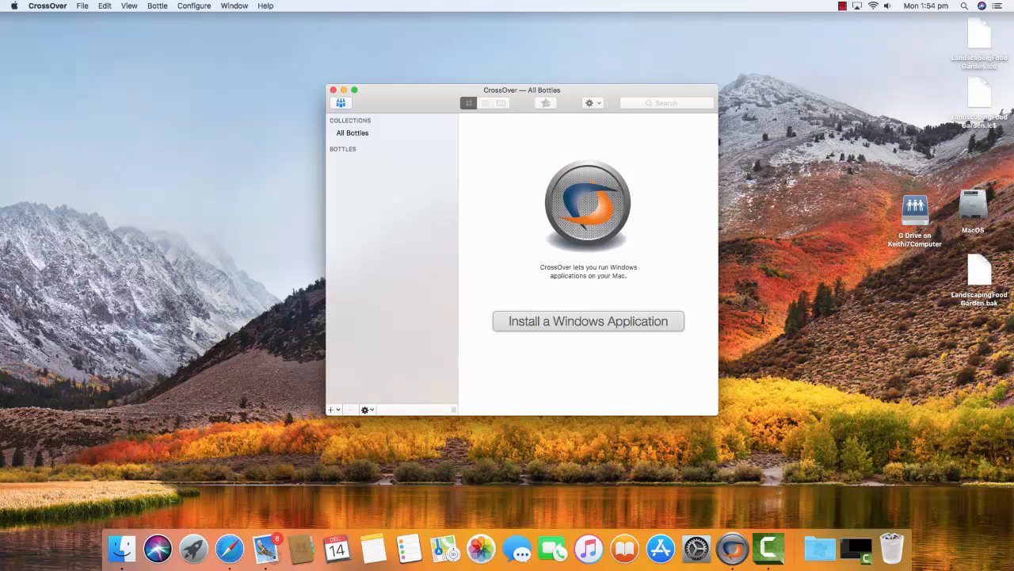
Open the gCADPlus website in Safari and go to its Download gCADPlus page.
left_click(229, 548)
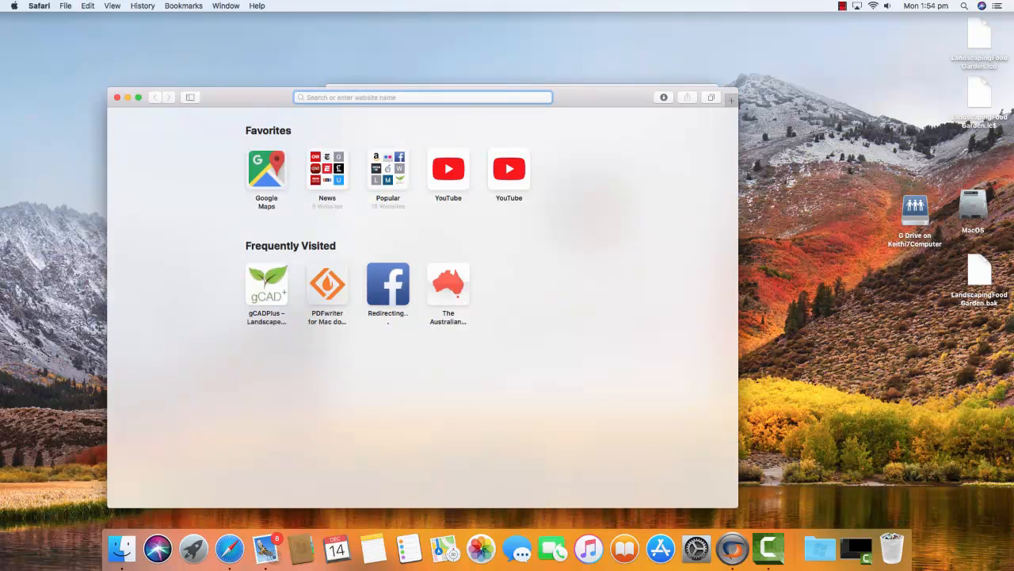
left_click(267, 285)
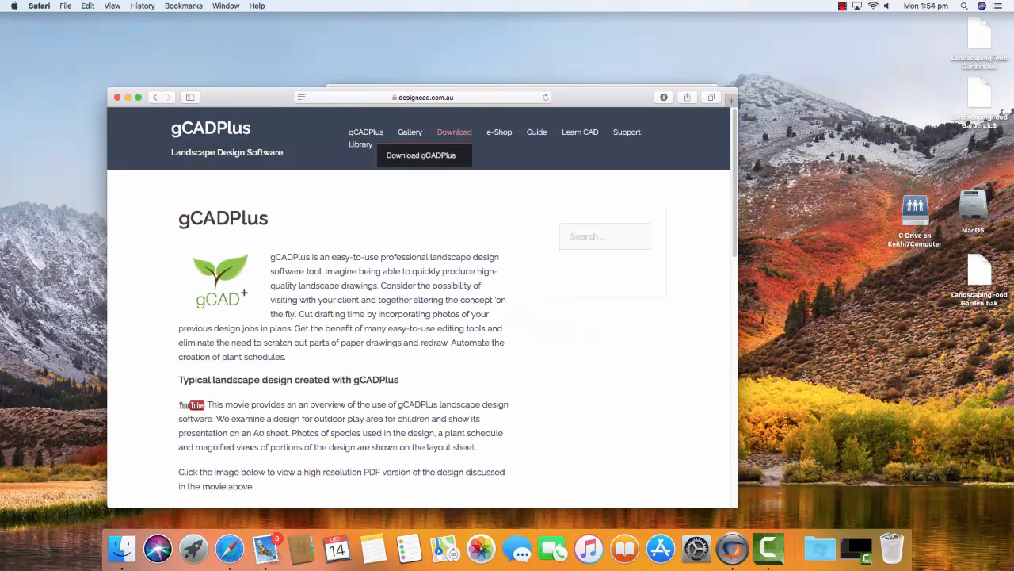
left_click(455, 133)
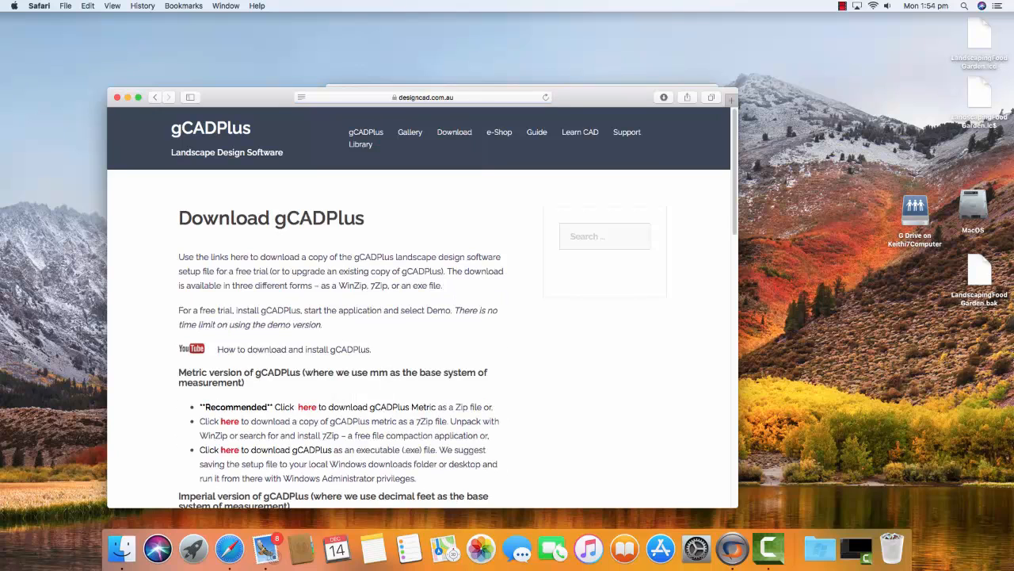
scroll(420, 317, "down", 3)
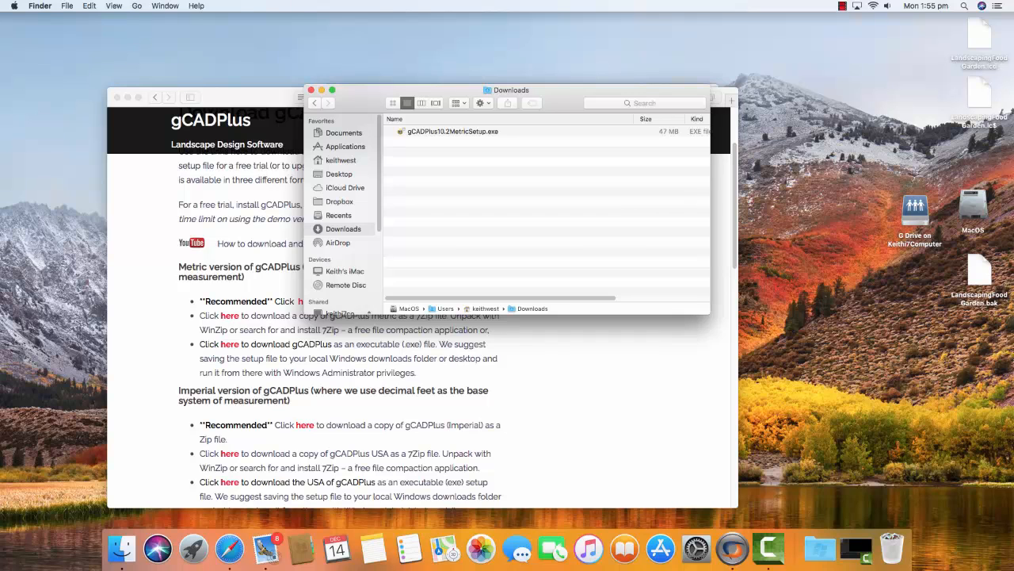
Switch to CrossOver and start installing an unlisted Windows application.
left_click(732, 548)
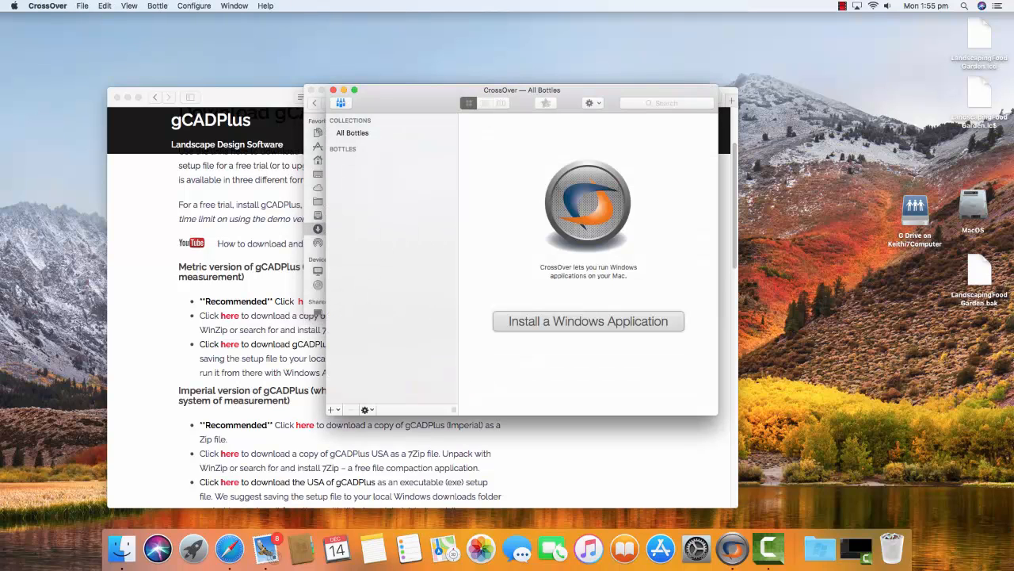
left_click(588, 321)
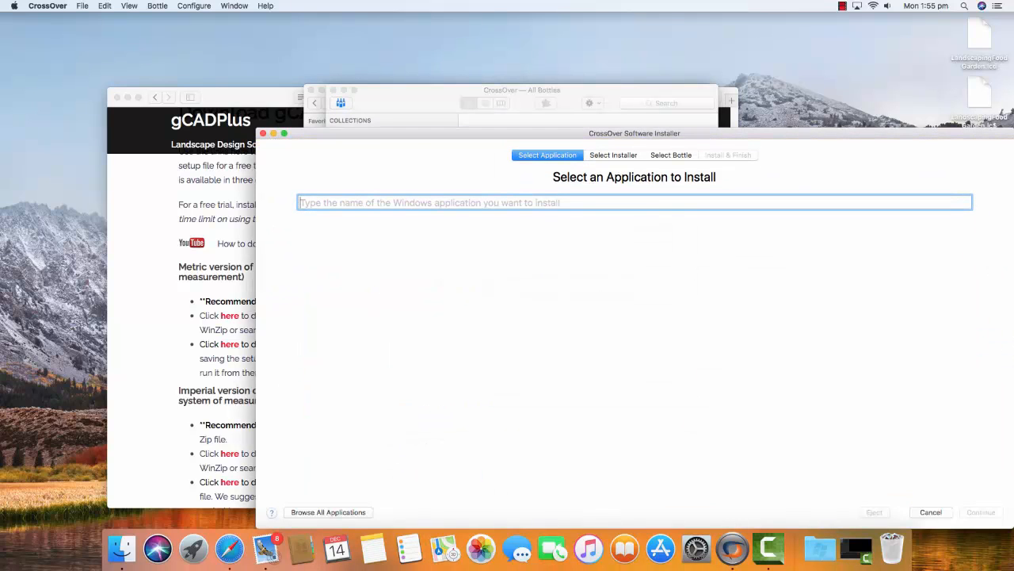
left_click(328, 512)
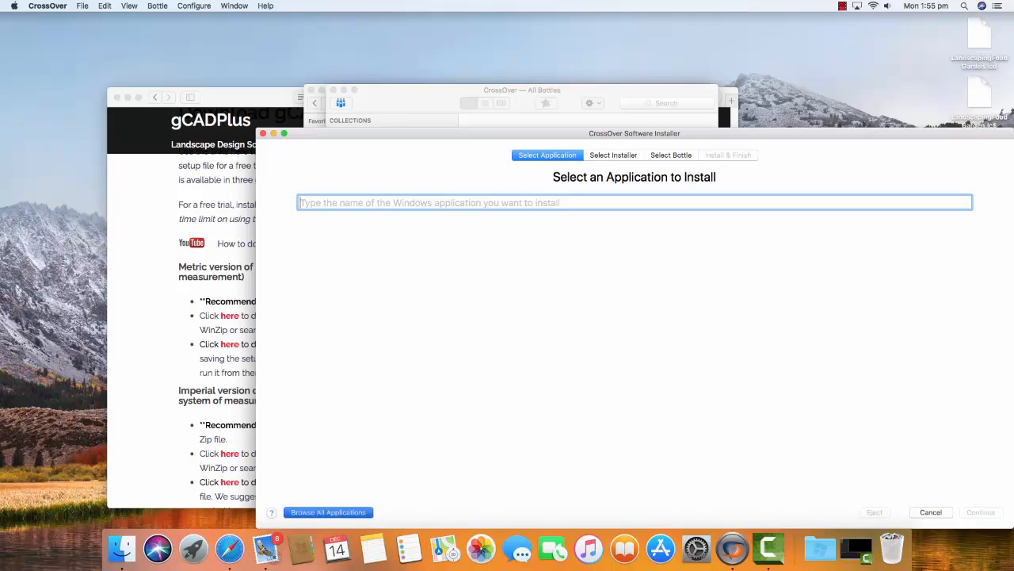
left_click(309, 333)
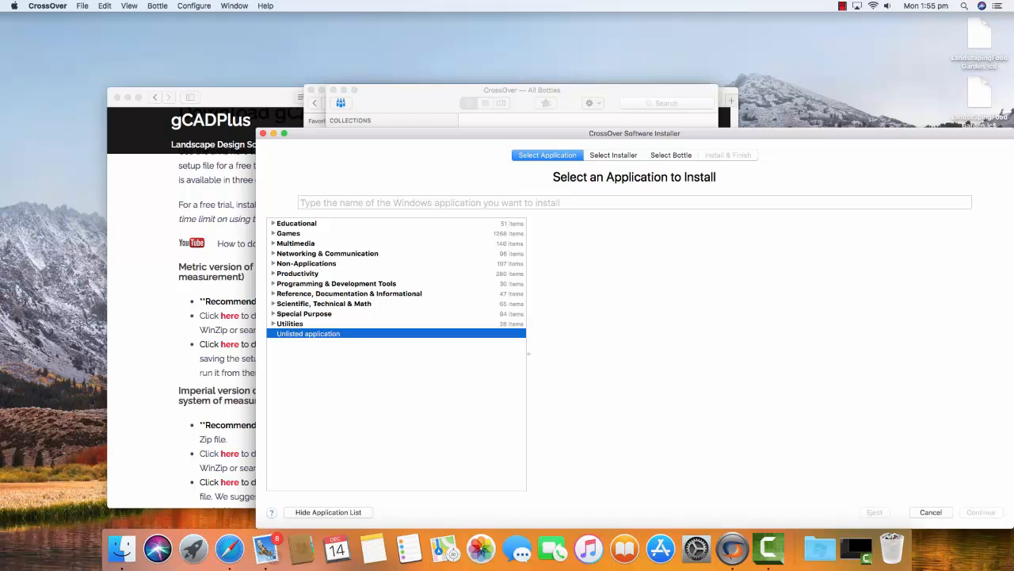
left_click(614, 156)
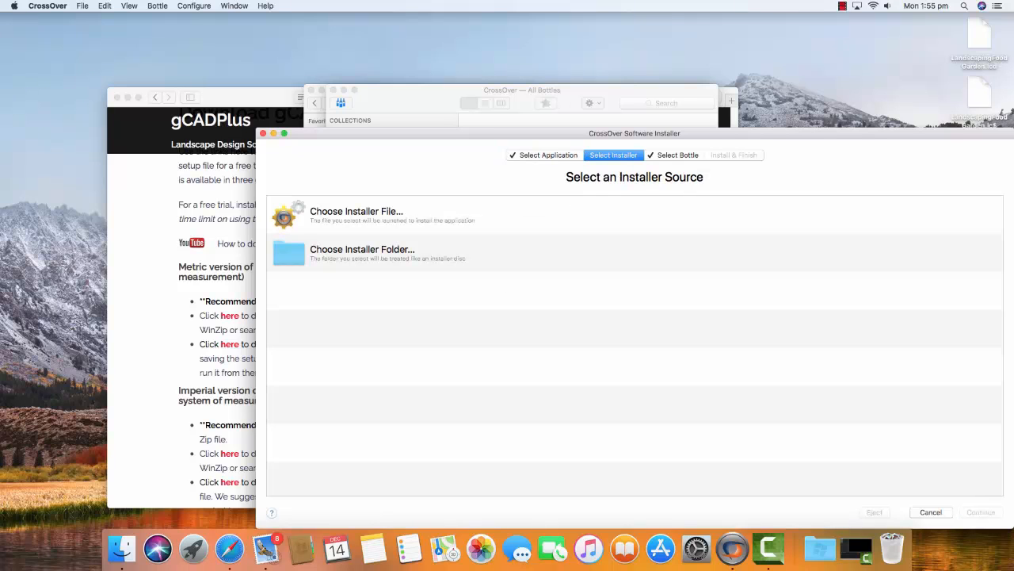
Choose gCADPlus10.2MetricSetup.exe from Downloads as the installer file.
left_click(357, 213)
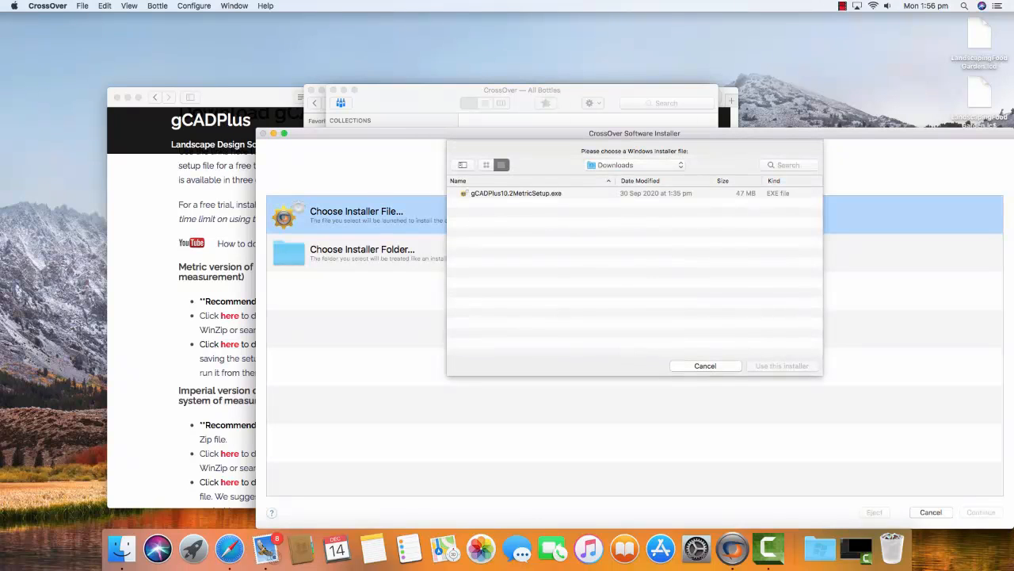
left_click(516, 193)
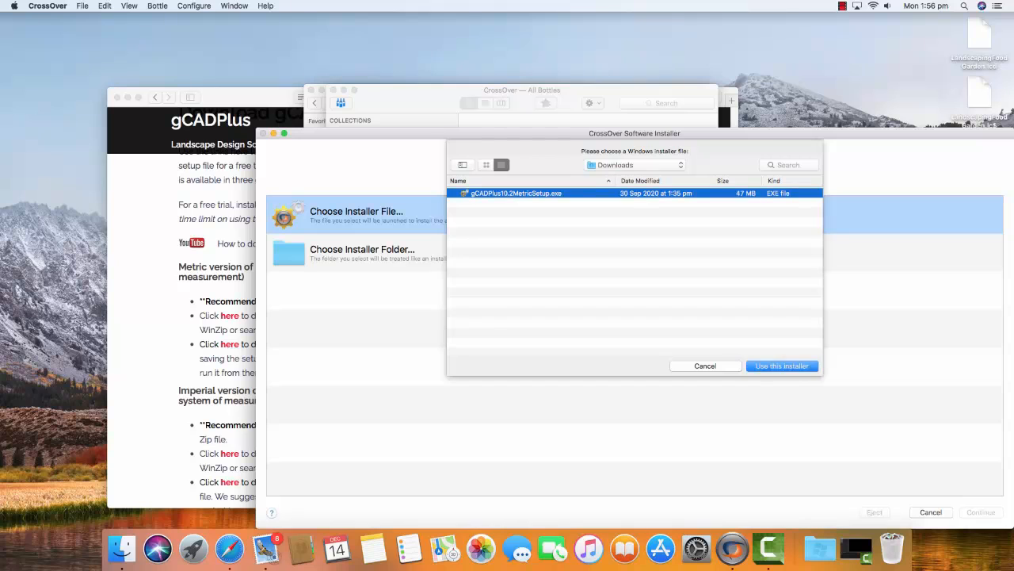
key("Return")
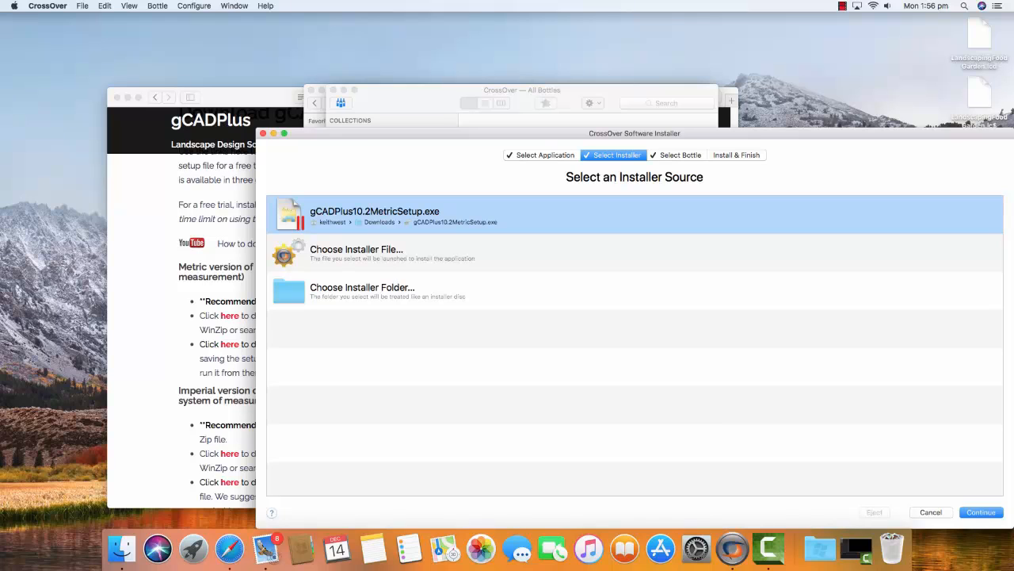
key("Return")
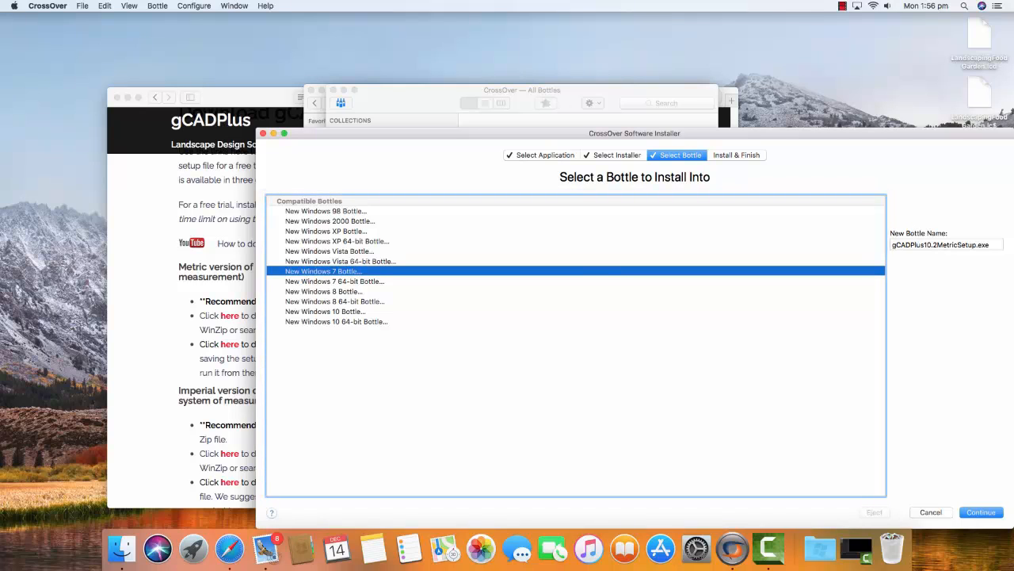
Install into a new Windows 7 bottle named gCADPlus10.2Metric.
left_click(990, 245)
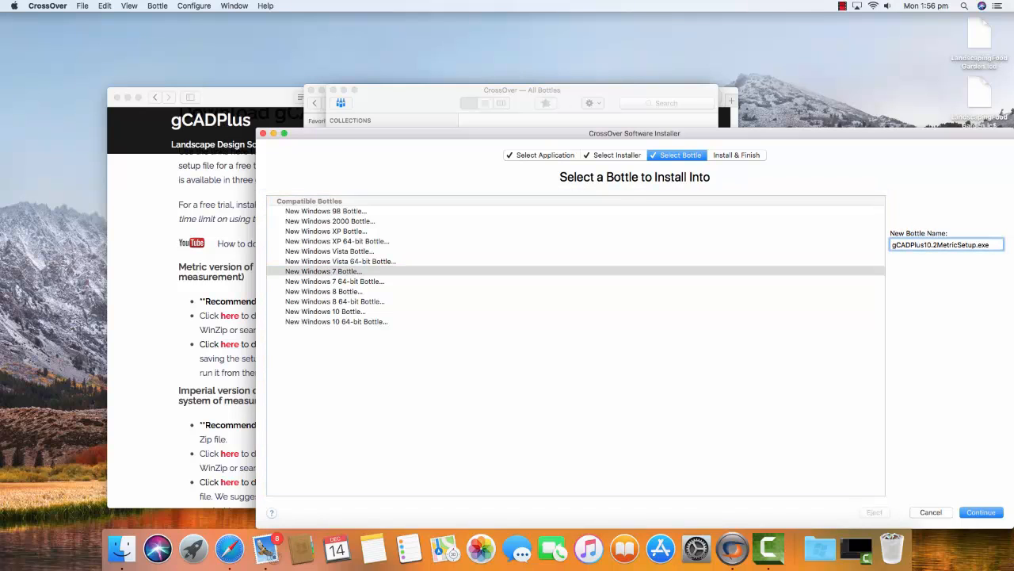
key("BackSpace")
key("BackSpace")
key("BackSpace")
key("BackSpace")
key("BackSpace")
key("BackSpace")
key("BackSpace")
key("BackSpace")
key("BackSpace")
key("Return")
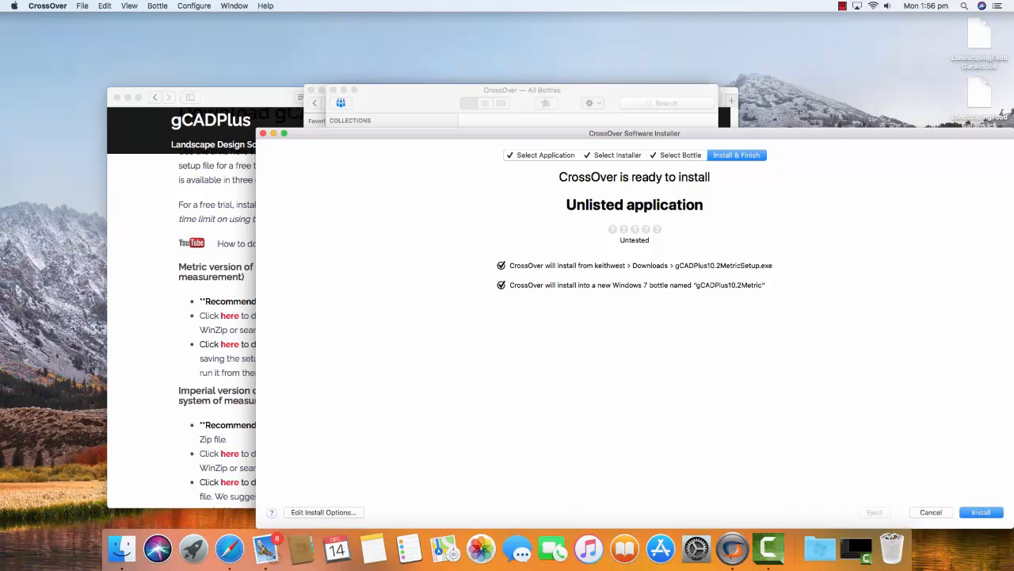
Start the installation, accept the licence agreement, and keep the default folder and desktop icon.
key("Return")
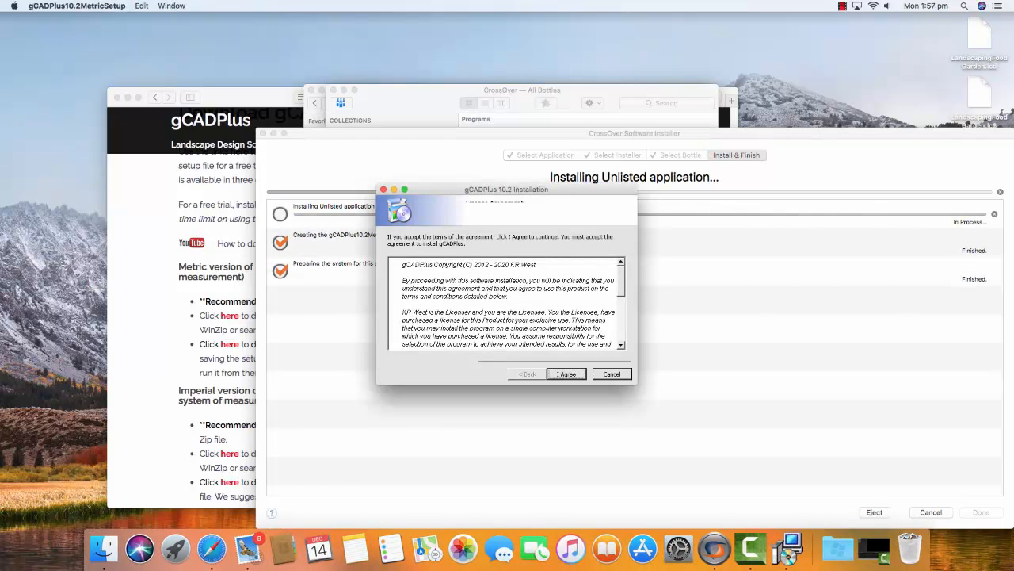
key("Return")
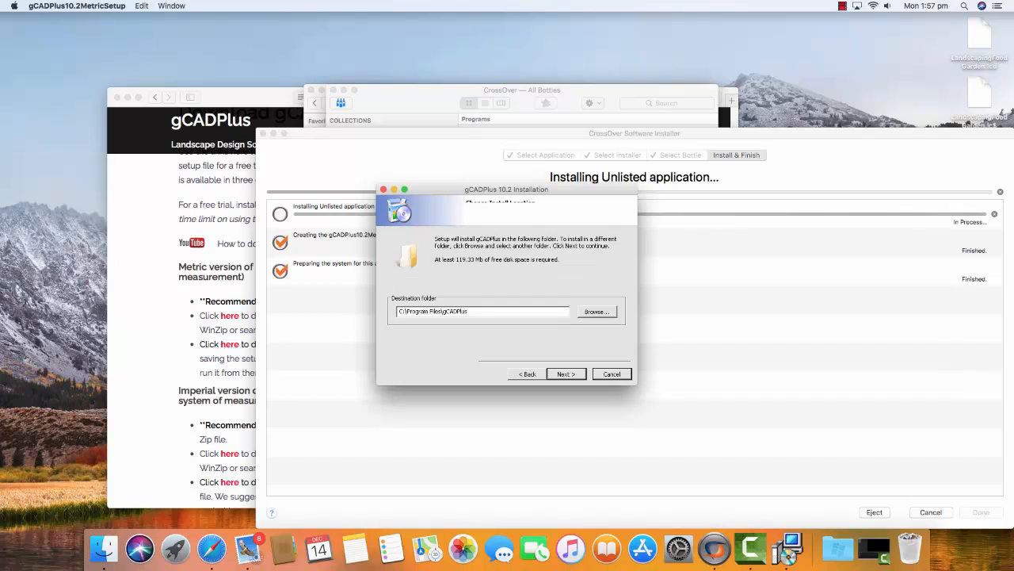
key("Return")
key("Return")
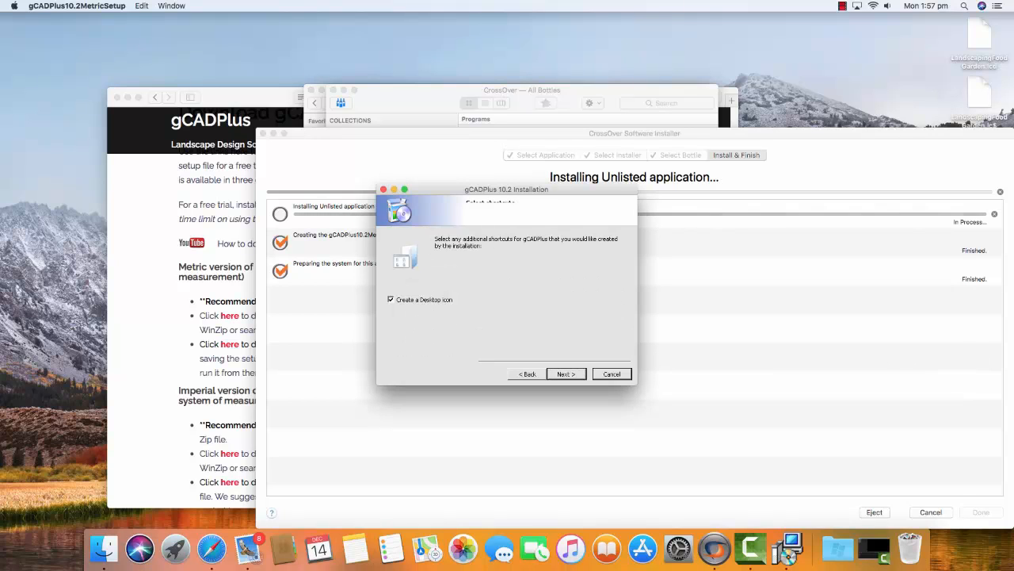
key("Return")
key("Return")
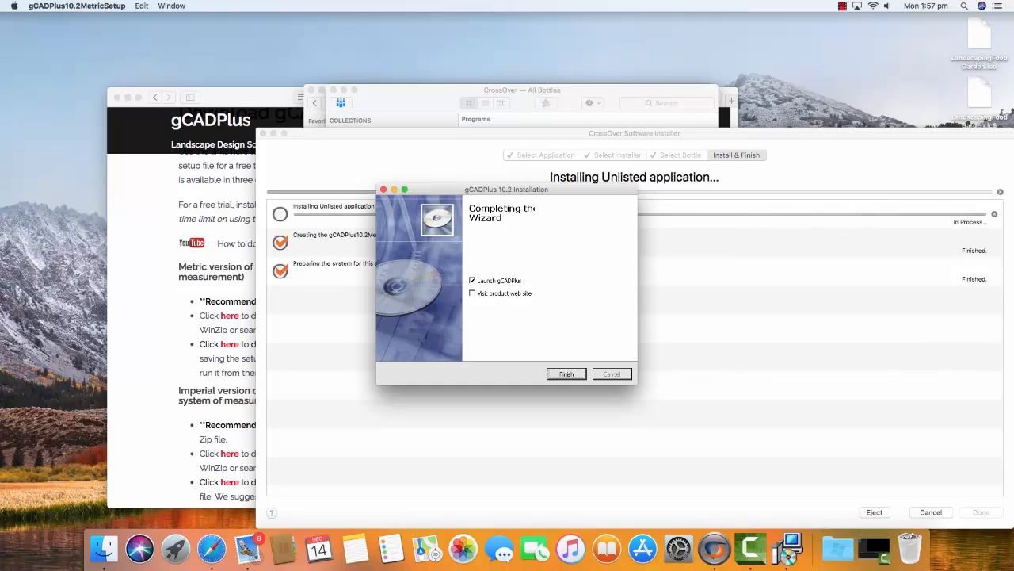
Finish the setup wizard without launching gCADPlus and close the CrossOver installer.
left_click(472, 281)
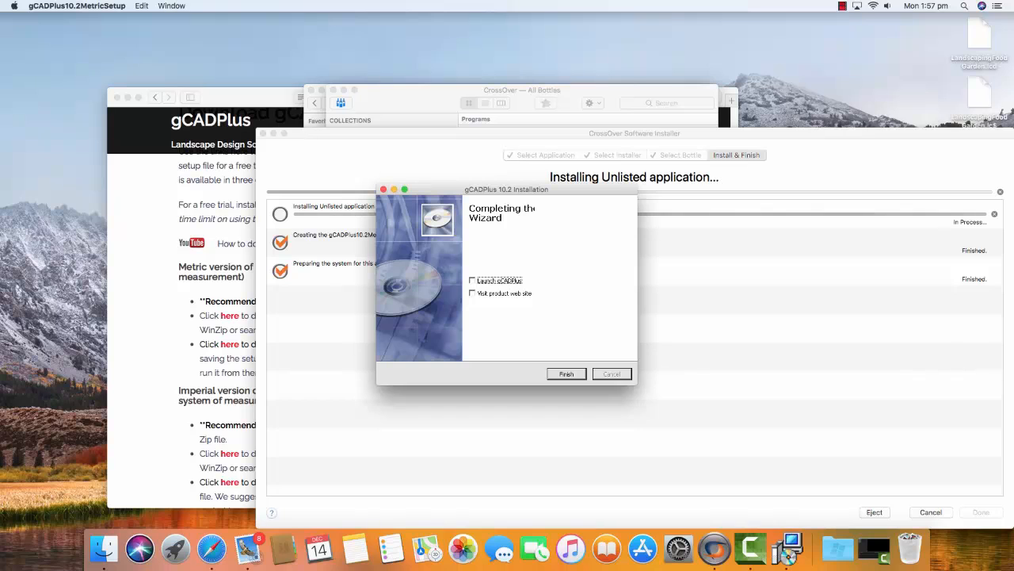
key("Return")
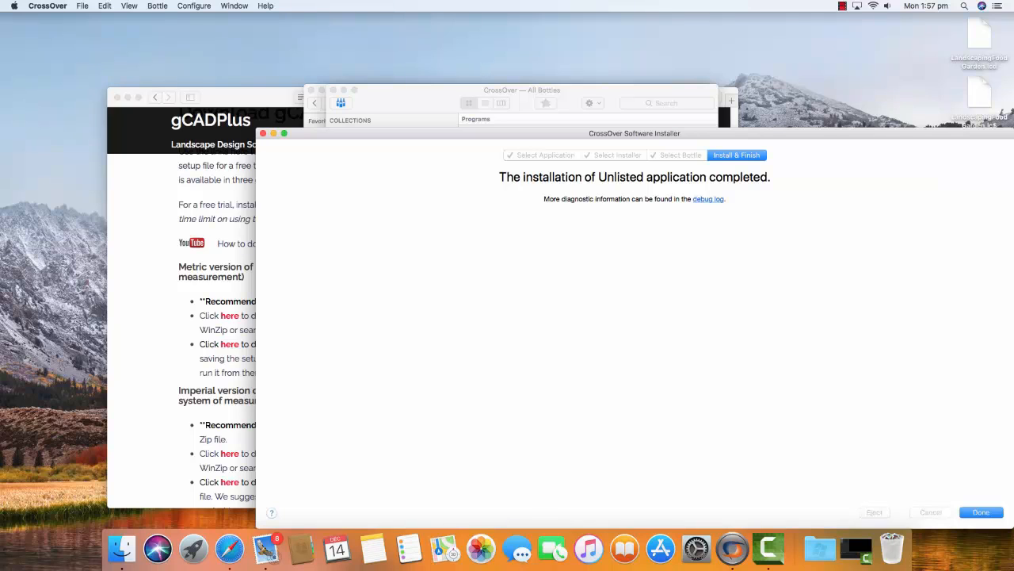
key("Return")
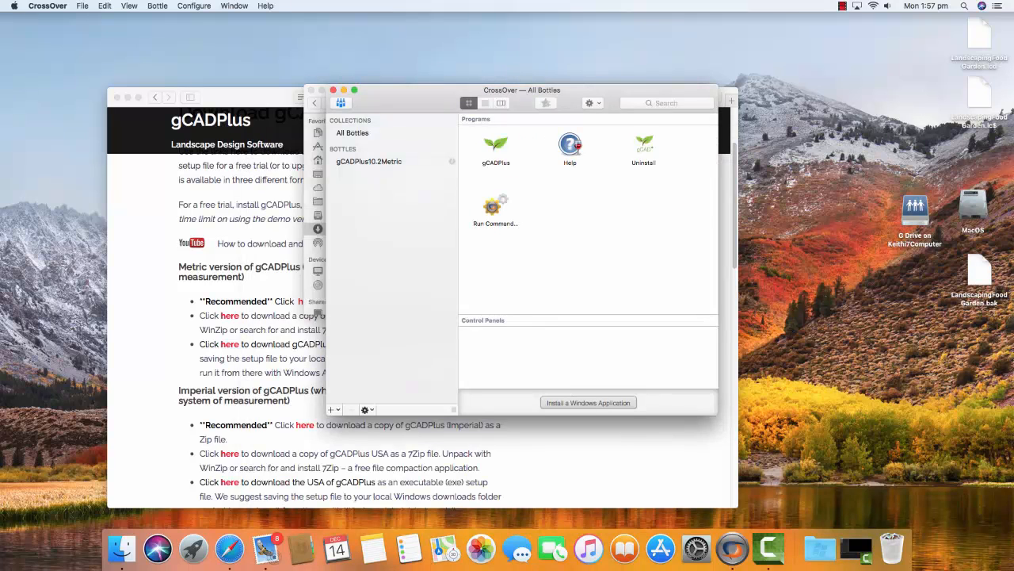
Launch gCADPlus from the gCADPlus10.2Metric bottle in demo mode.
left_click(369, 160)
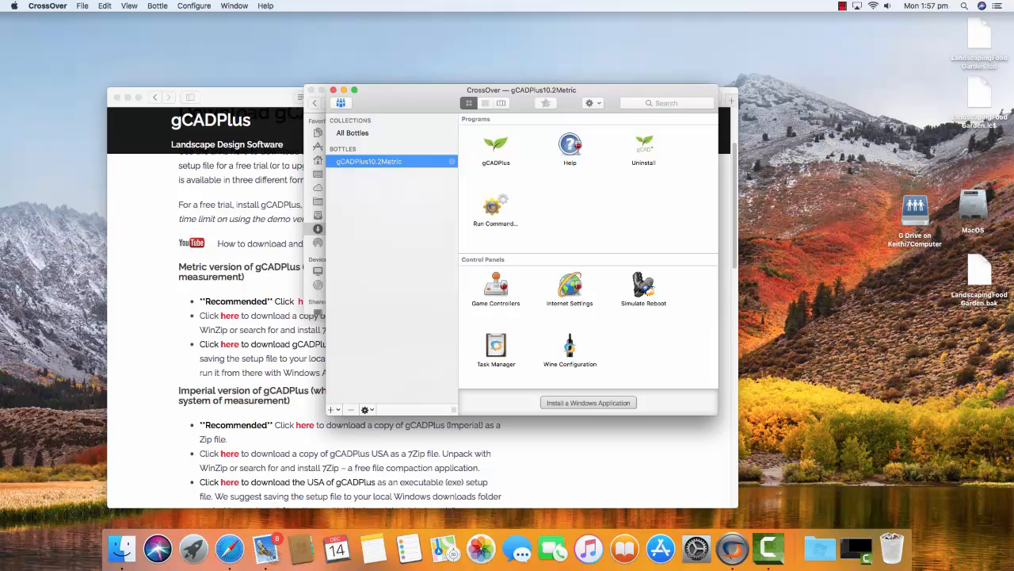
double_click(495, 146)
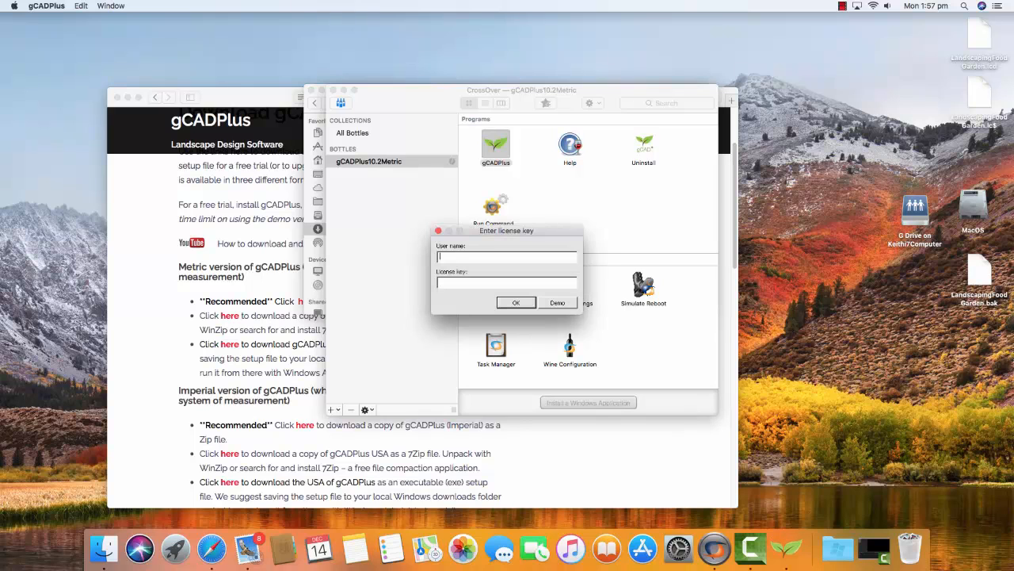
left_click(558, 303)
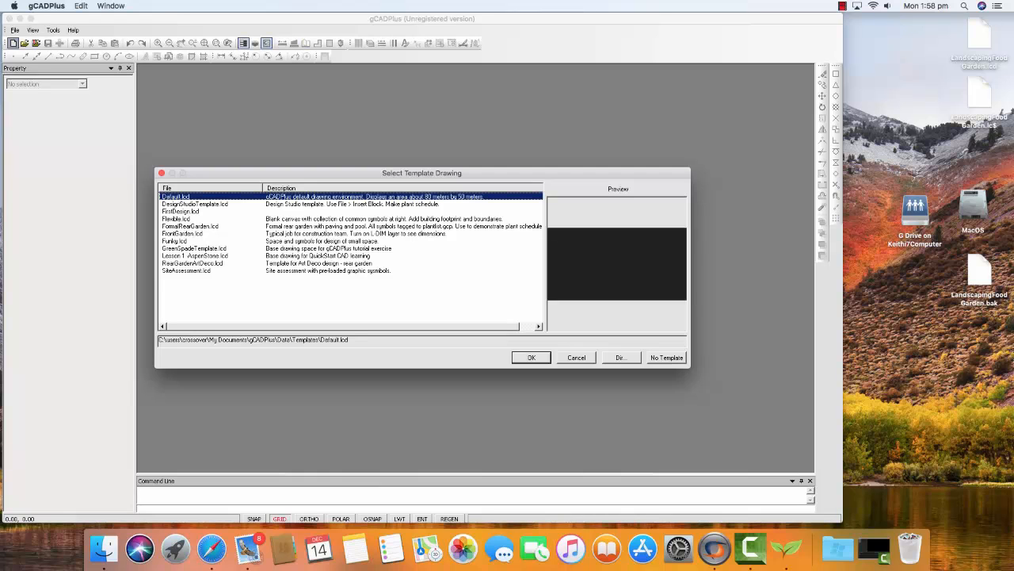
Open a new drawing from the FrontGarden.lcd template.
left_click(190, 227)
left_click(183, 234)
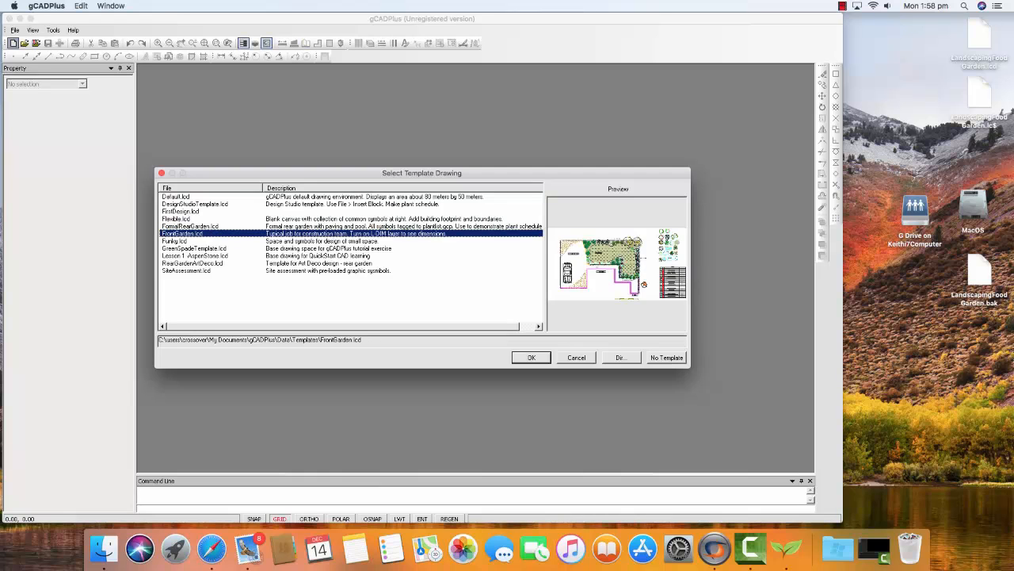
key("Return")
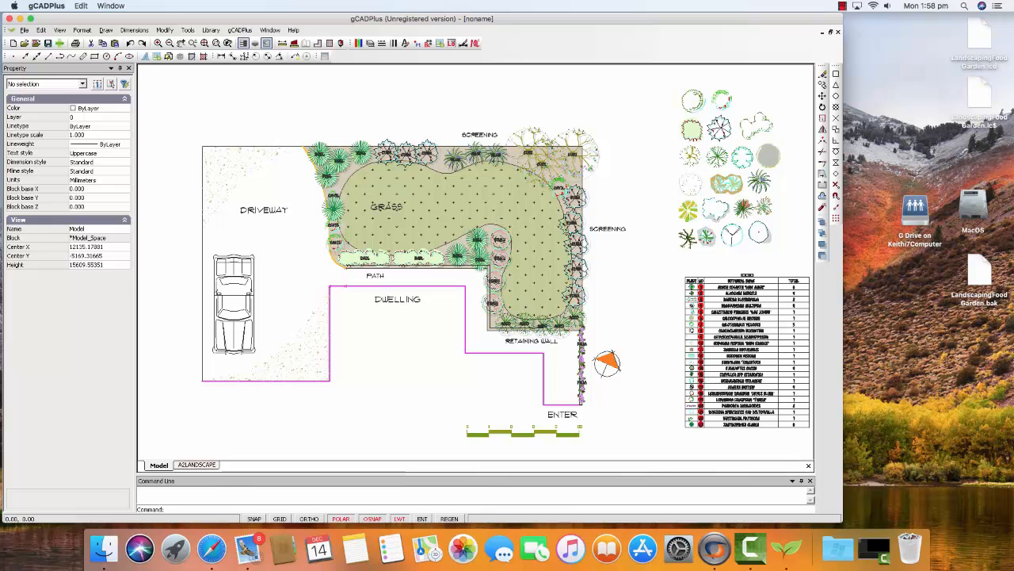
Inspect a plant symbol's properties, deselect it, and zoom around the garden drawing.
left_click(695, 139)
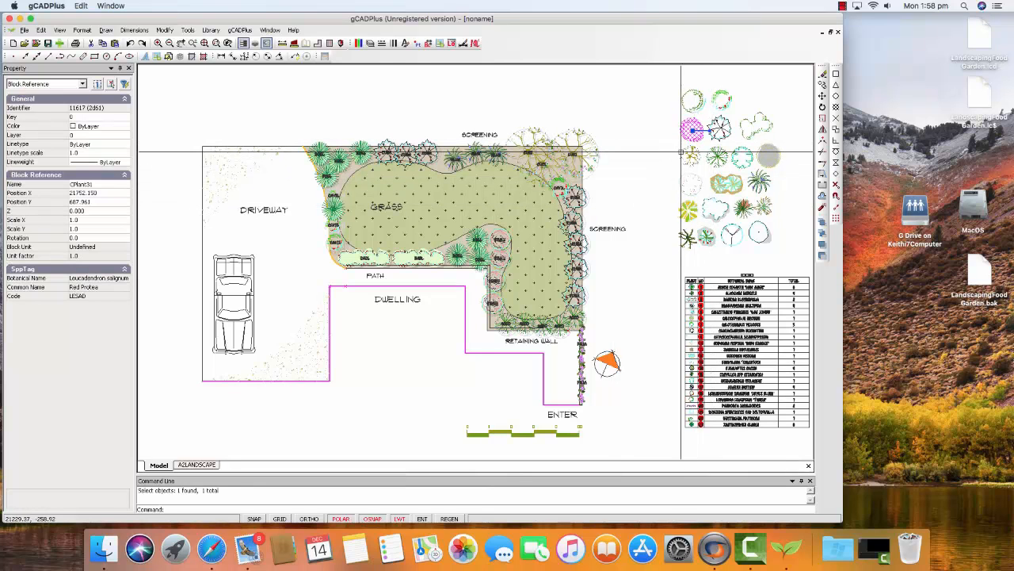
key("Escape")
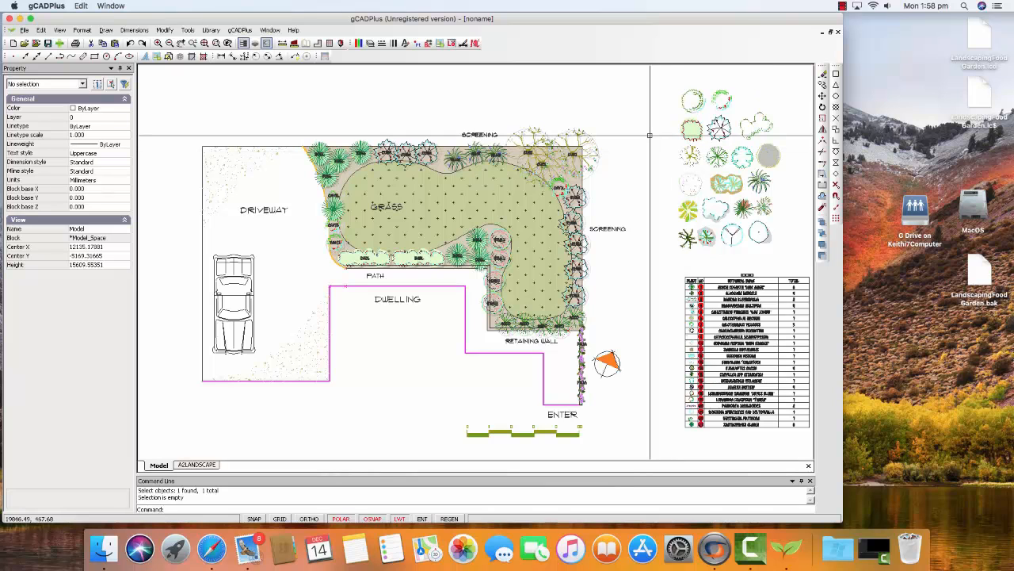
scroll(739, 316, "up", 5)
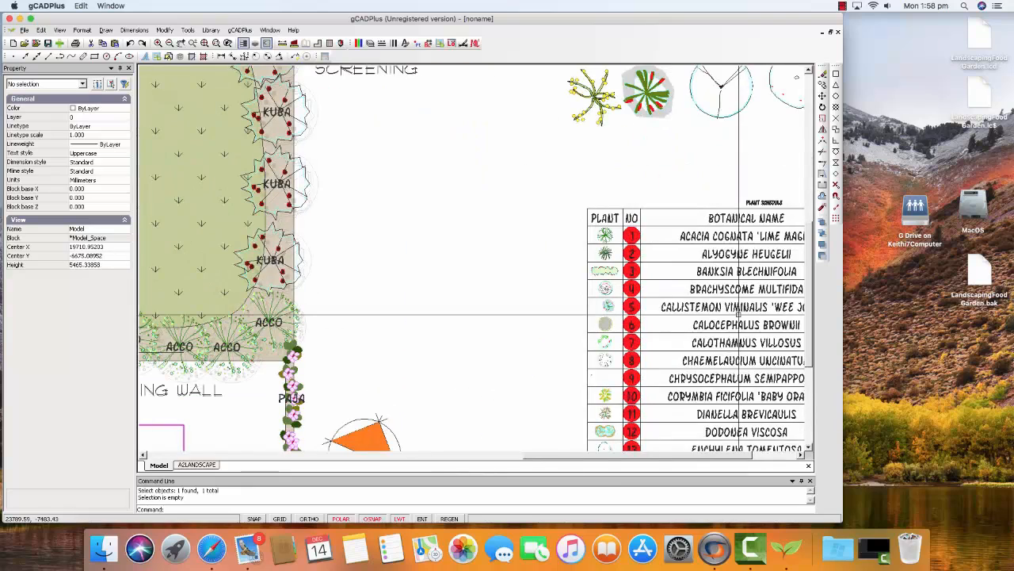
scroll(738, 316, "down", 5)
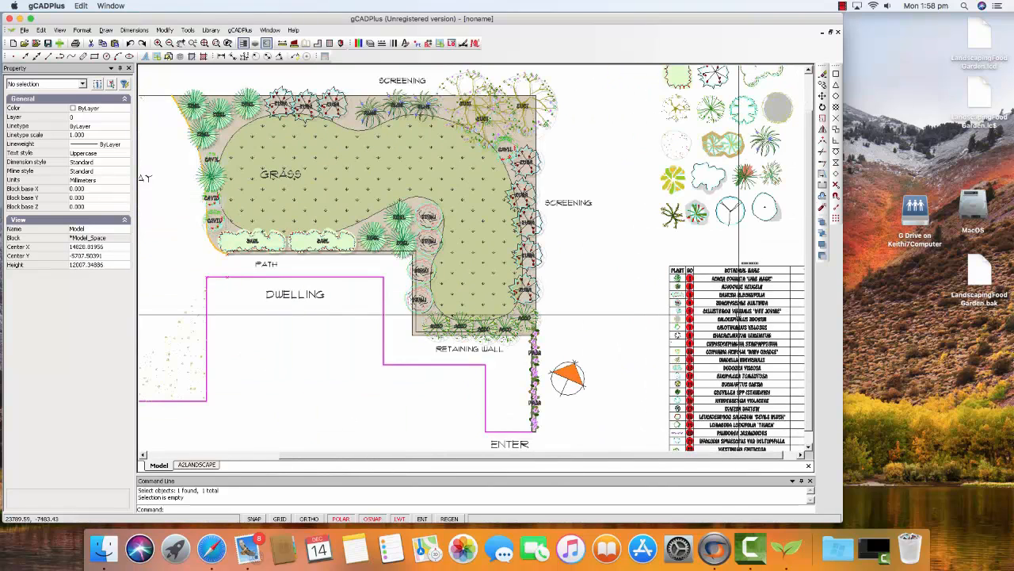